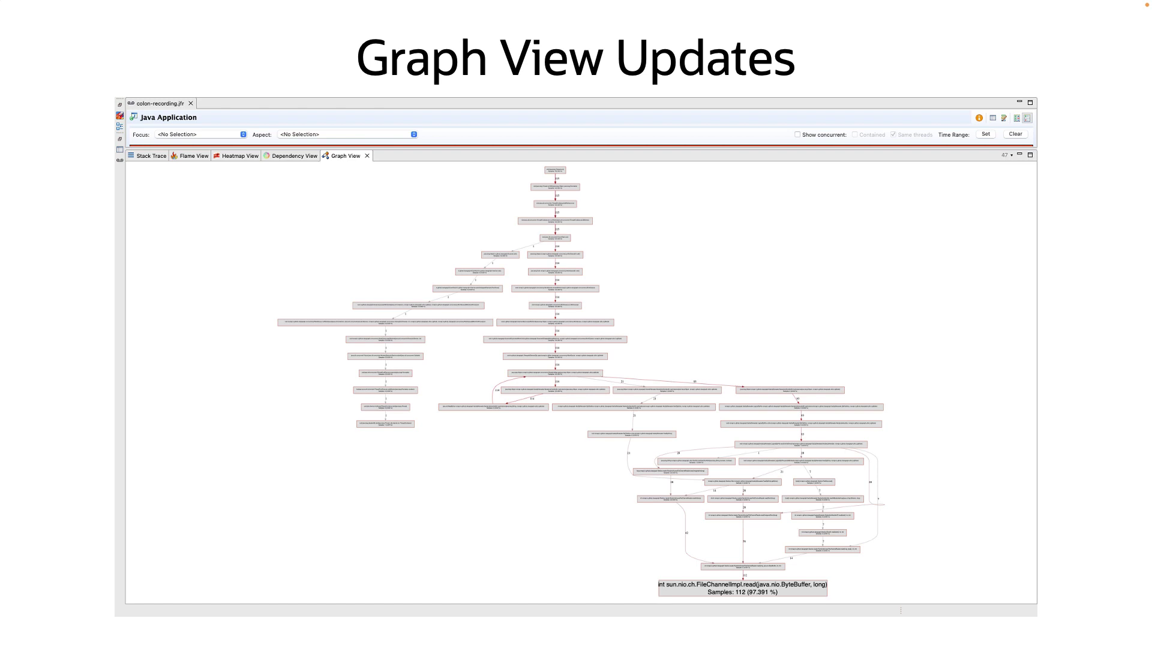
Step: Advance to the pruned graph of about ten nodes feeding FileChannelImpl.read (112 samples)
{"action": "key", "text": "Right"}
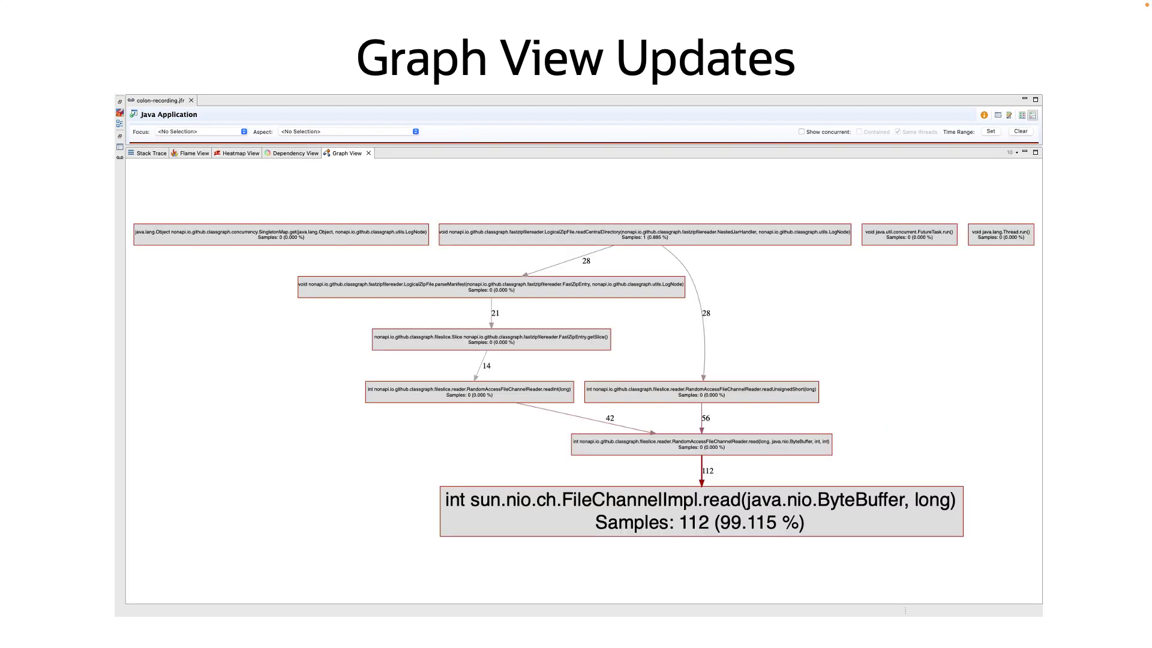